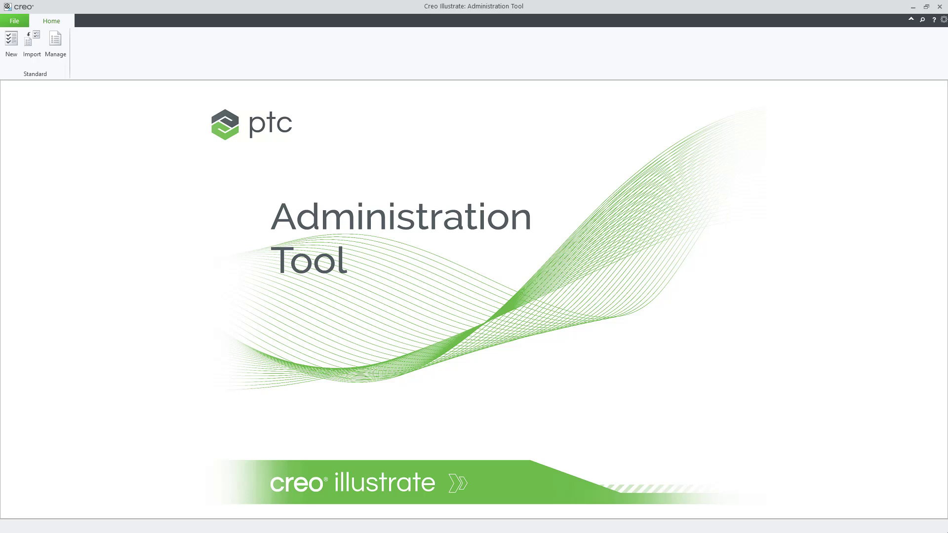
Import the standard from the Illustration.c3di file.
left_click(30, 48)
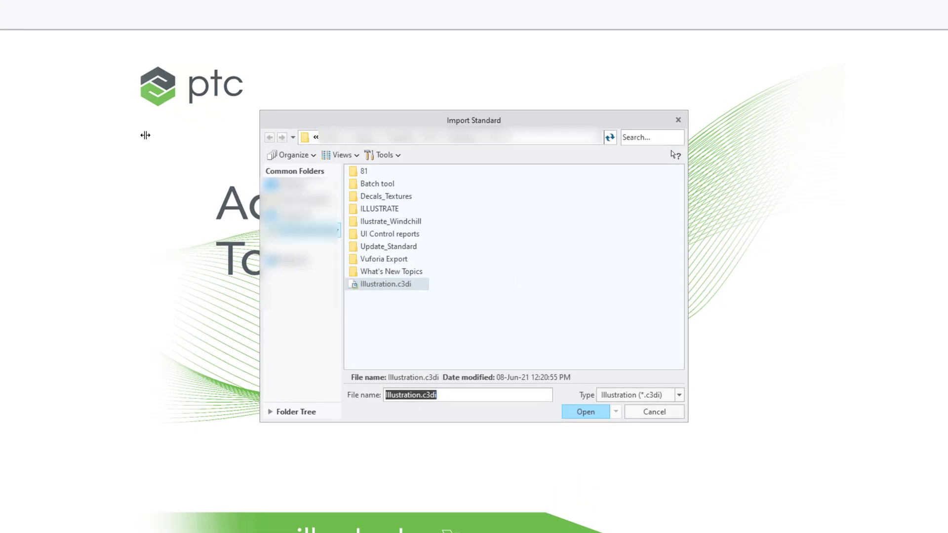
left_click(380, 286)
left_click(585, 412)
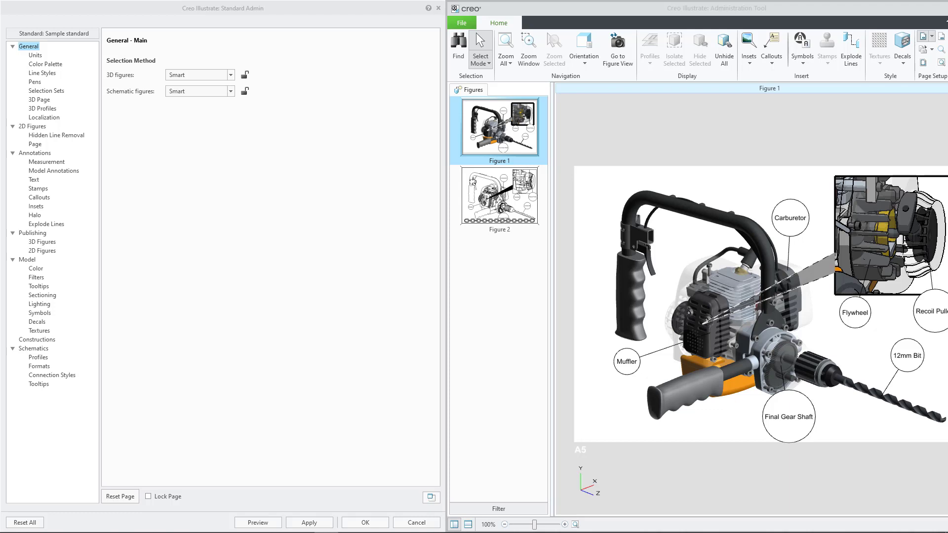
Set the Thick pen's weight to 0.5 and its colour to bright green.
left_click(34, 82)
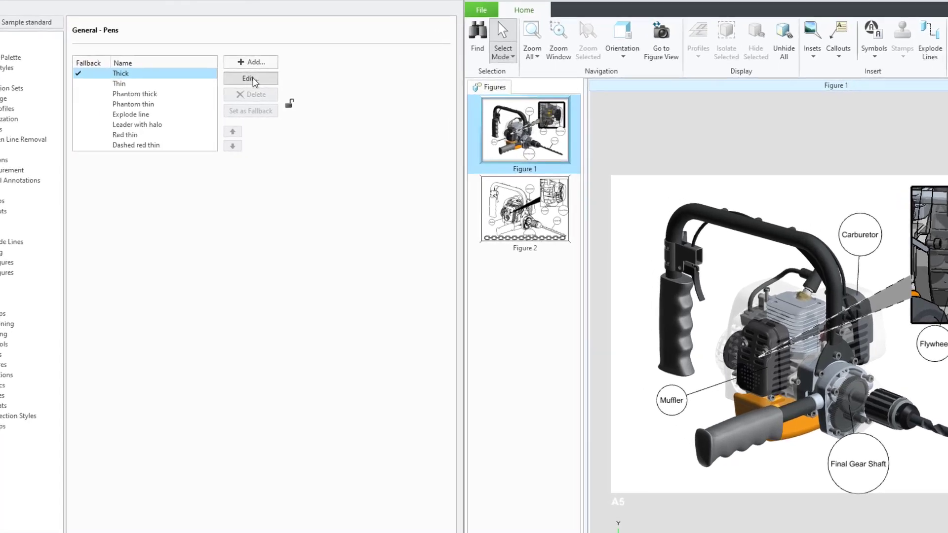
left_click(263, 83)
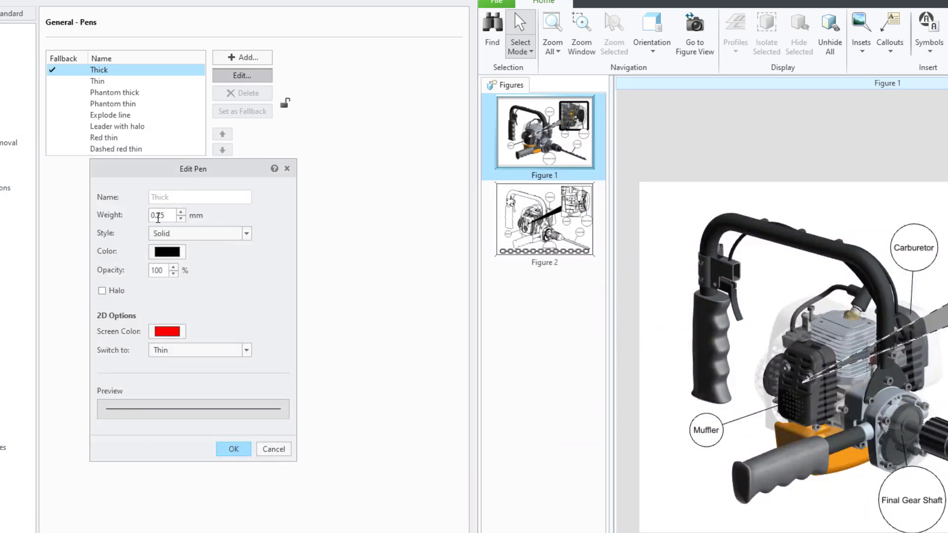
double_click(158, 216)
type(".5")
left_click(167, 252)
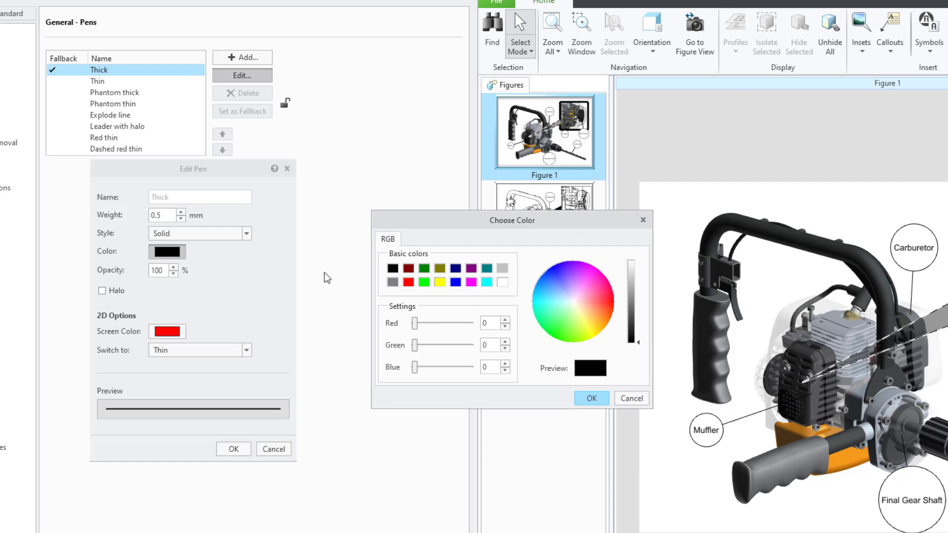
left_click(423, 282)
left_click(578, 400)
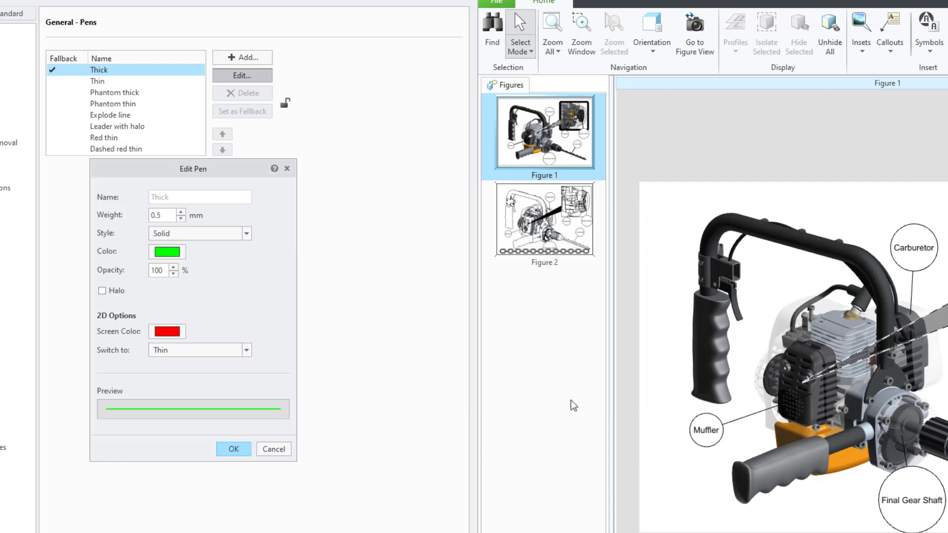
left_click(236, 452)
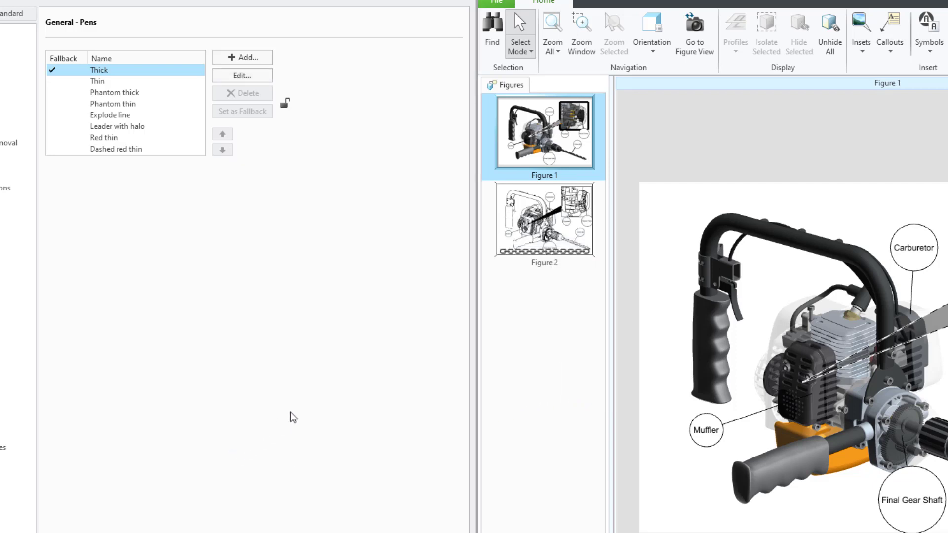
left_click(541, 232)
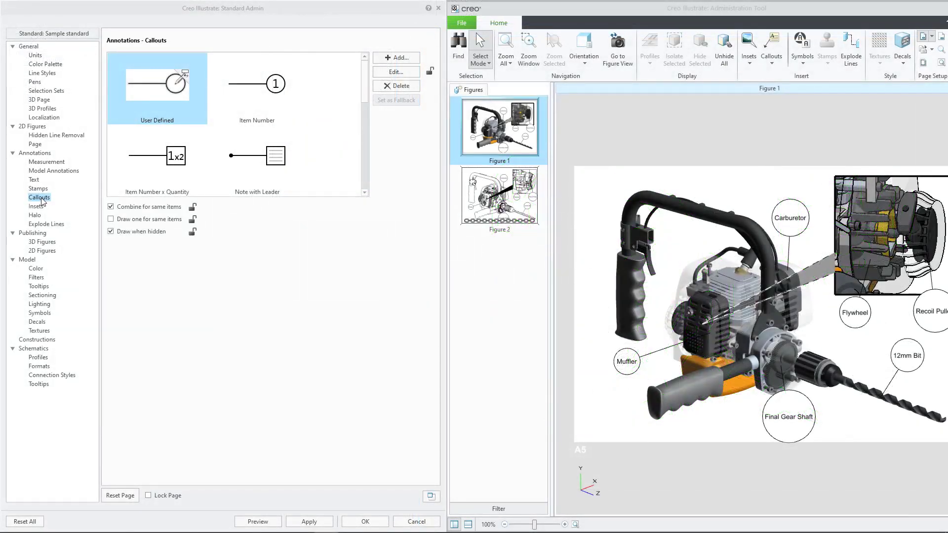
Give the User Defined callout a Rectangle label with red font colour, then preview it.
left_click(42, 198)
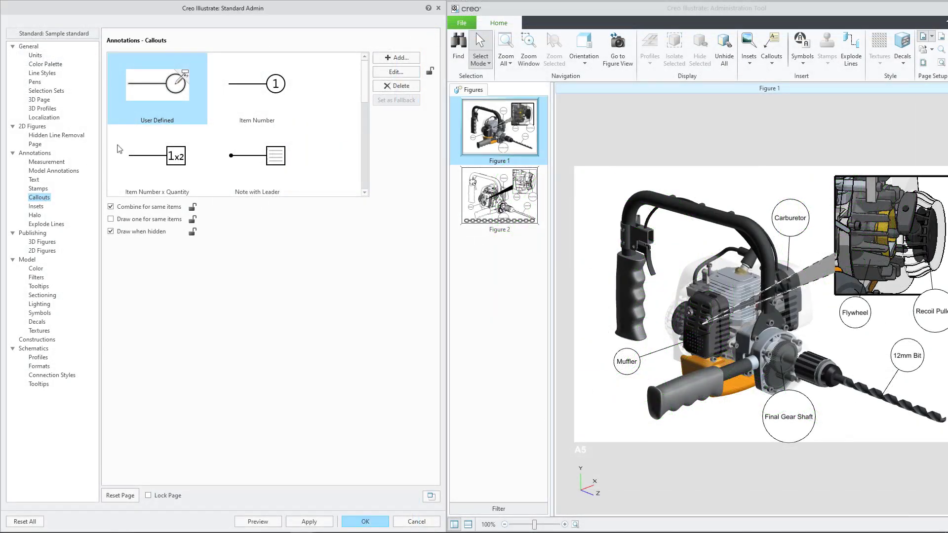
left_click(387, 74)
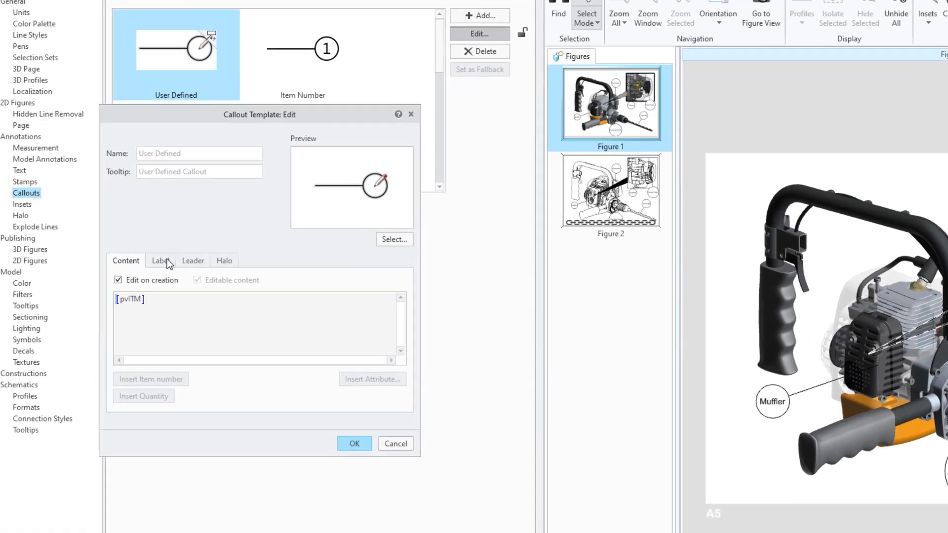
left_click(150, 250)
left_click(184, 307)
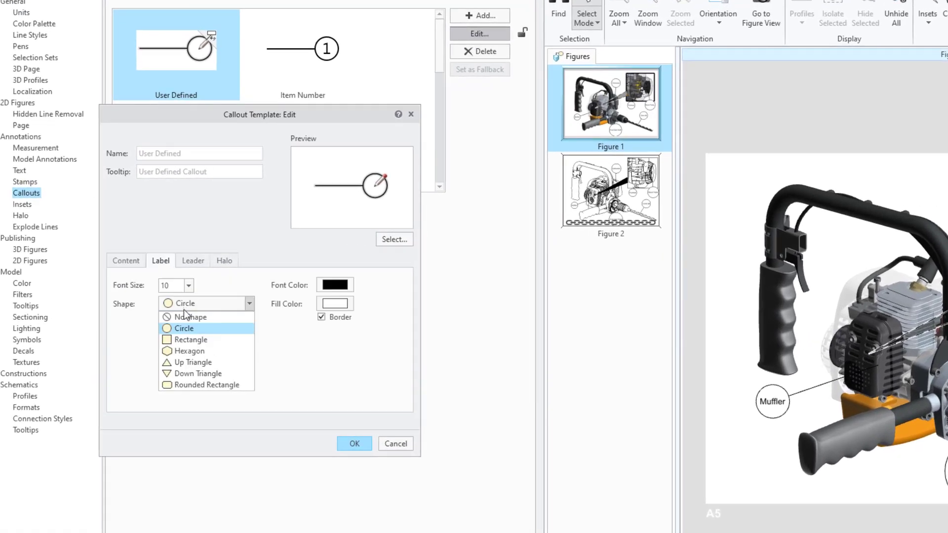
left_click(192, 342)
left_click(334, 286)
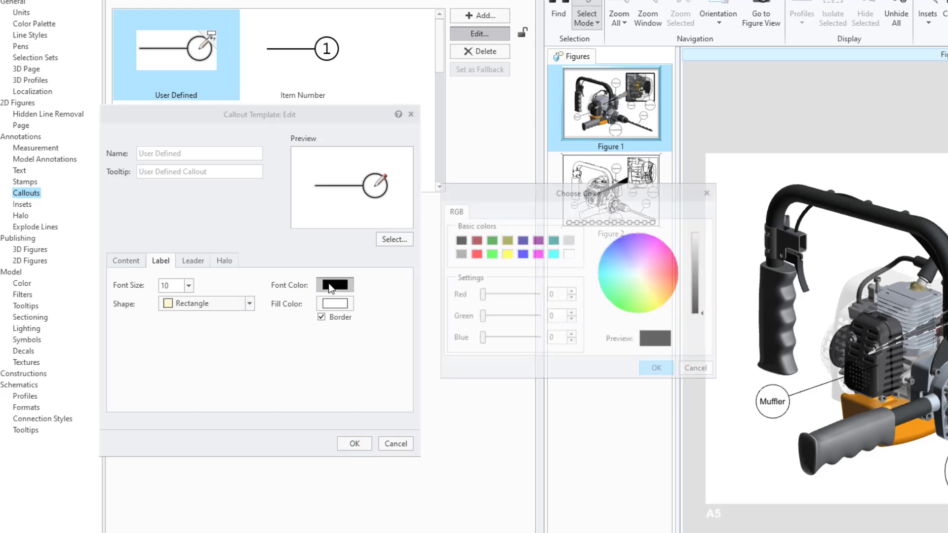
left_click(475, 253)
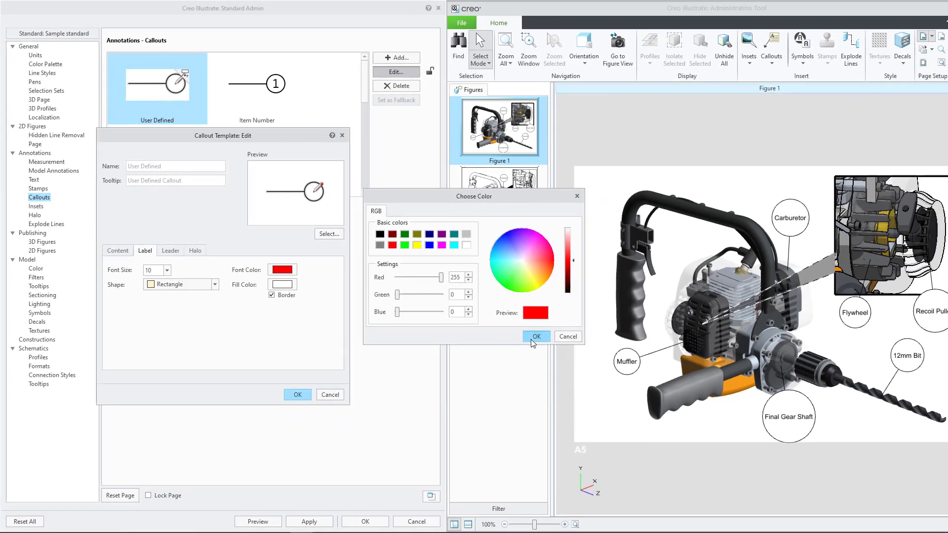
left_click(561, 346)
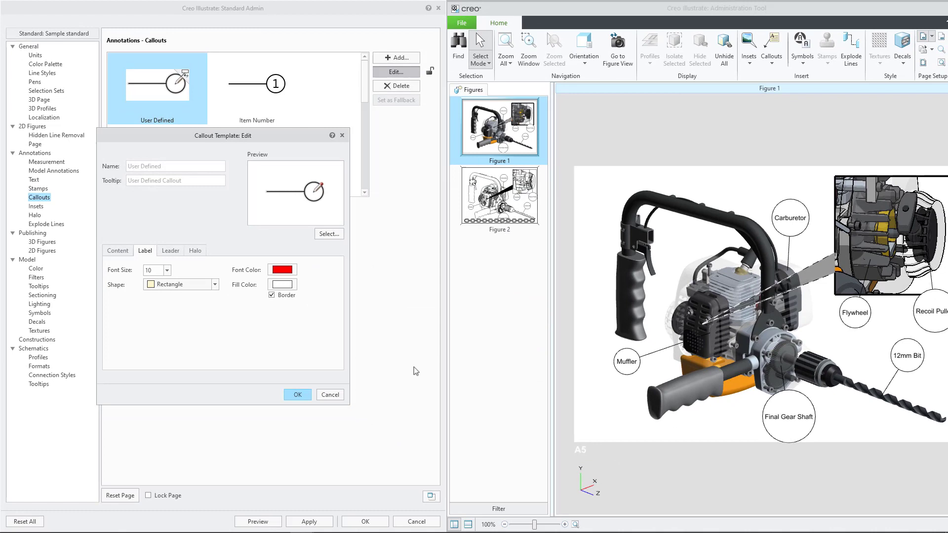
left_click(313, 408)
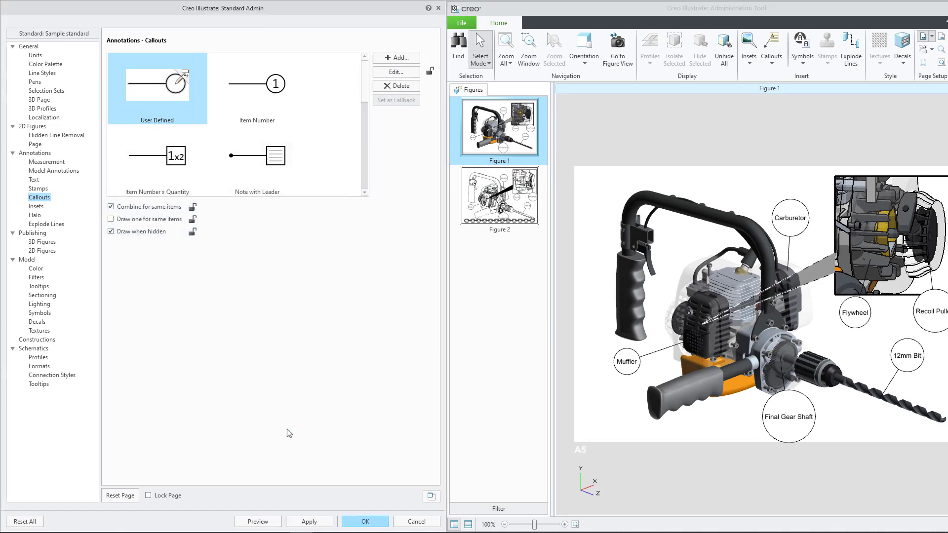
left_click(264, 522)
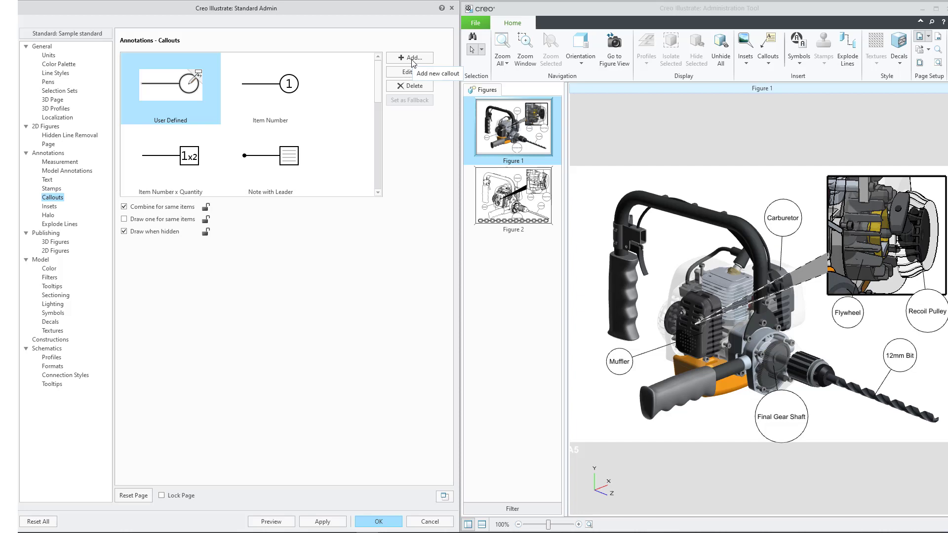
Create callout template 'Sample' with Edit on creation checked and green label font colour.
left_click(412, 58)
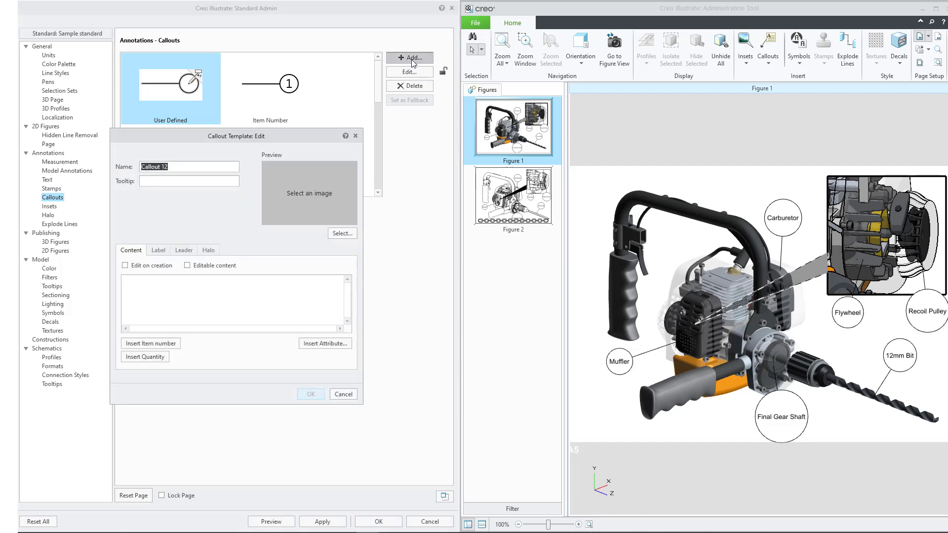
type("Sample")
left_click(125, 267)
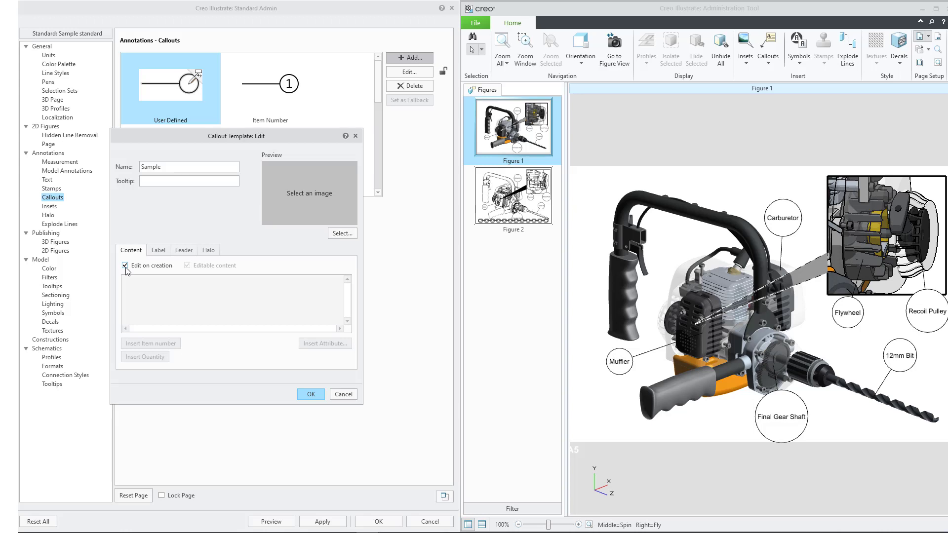
left_click(157, 253)
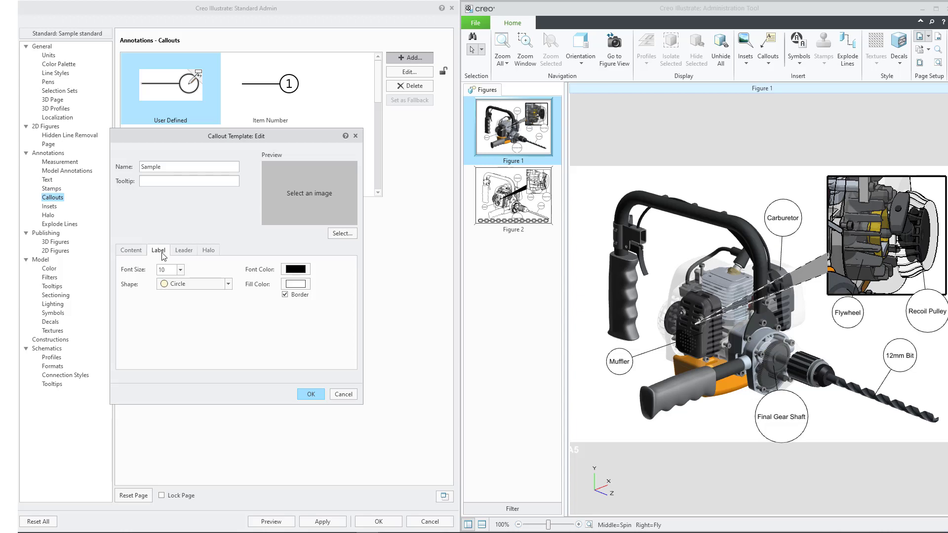
left_click(296, 269)
left_click(424, 237)
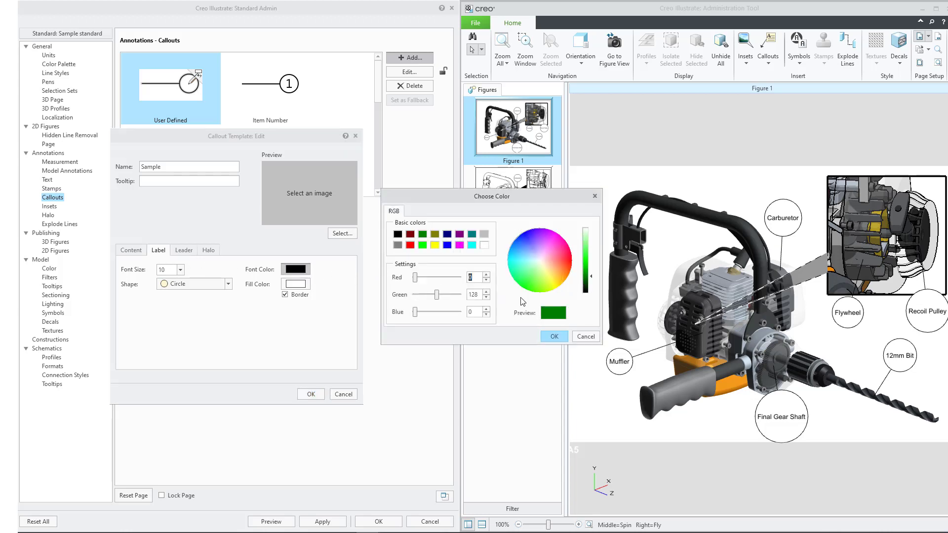
left_click(555, 337)
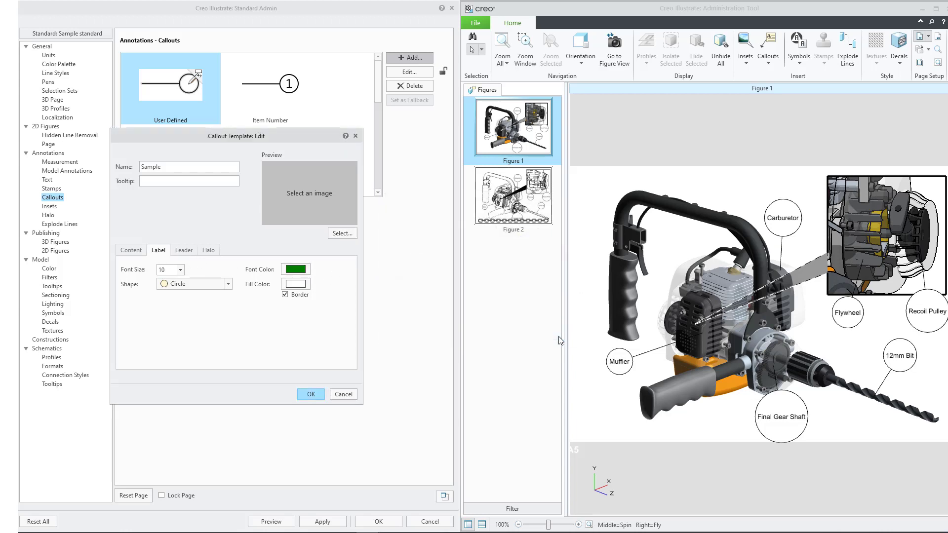
left_click(311, 395)
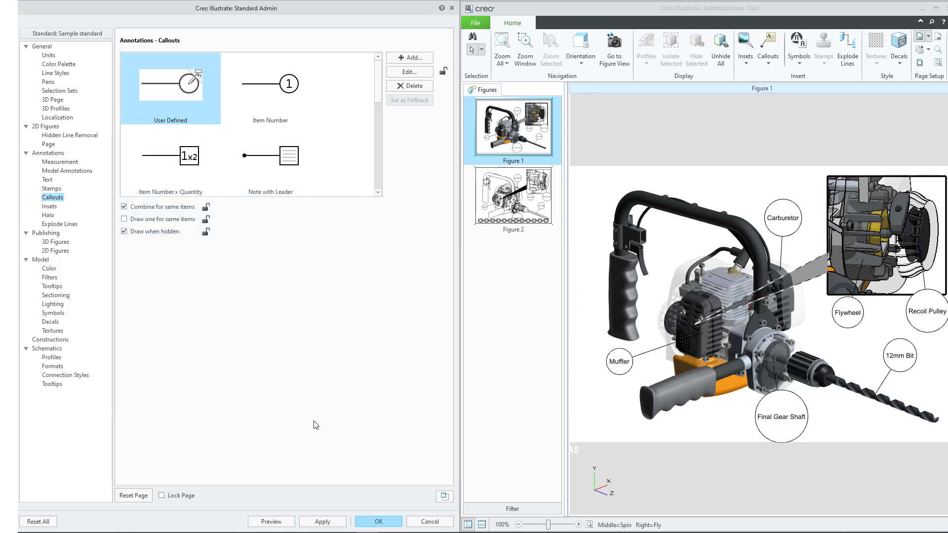
Preview the standard on Figure 1 and choose the Sample callout from the gallery.
left_click(287, 523)
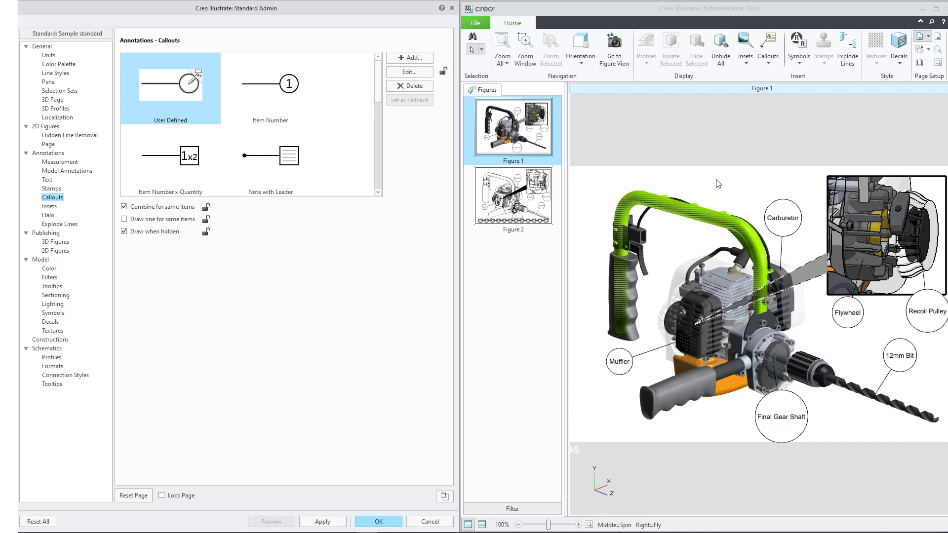
left_click(779, 67)
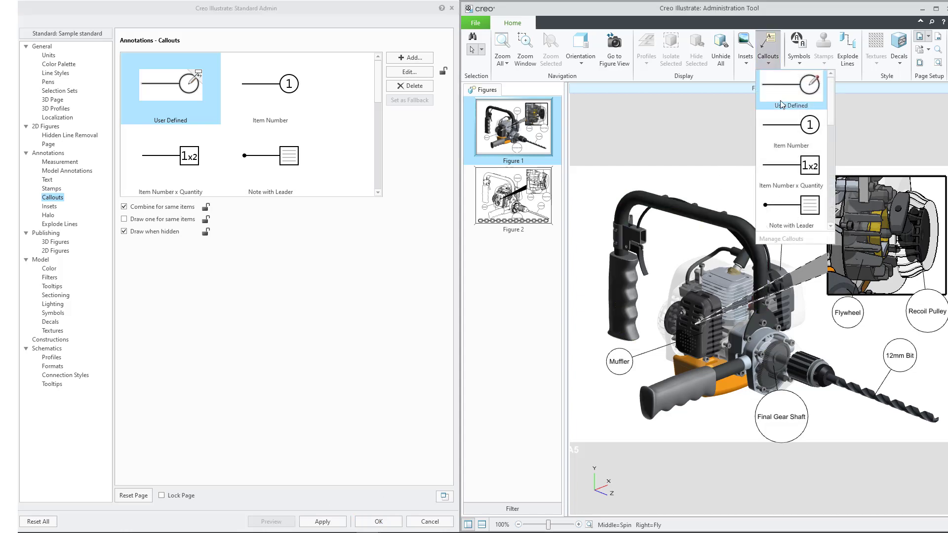
scroll(788, 118, "down", 5)
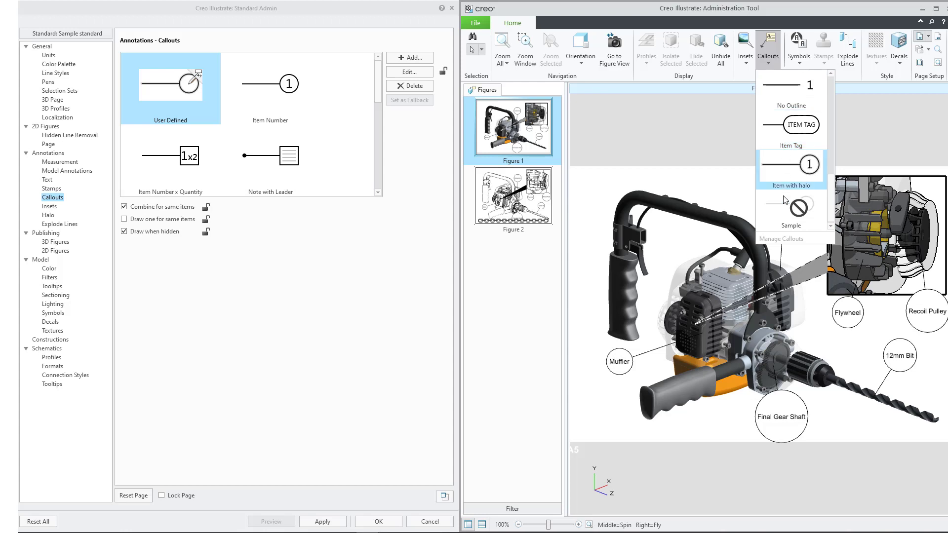
left_click(785, 211)
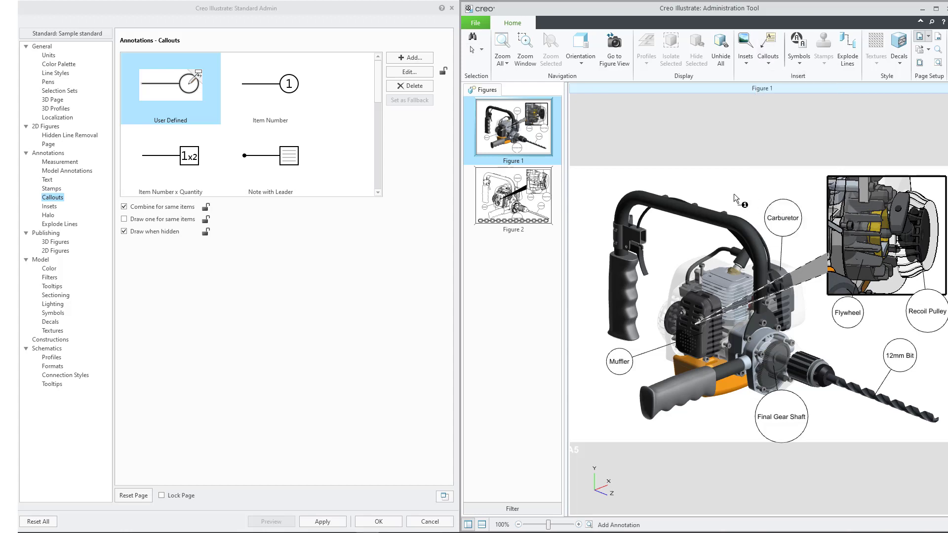
Attach a callout reading 'Sample' above the drill's main handle.
left_click(676, 208)
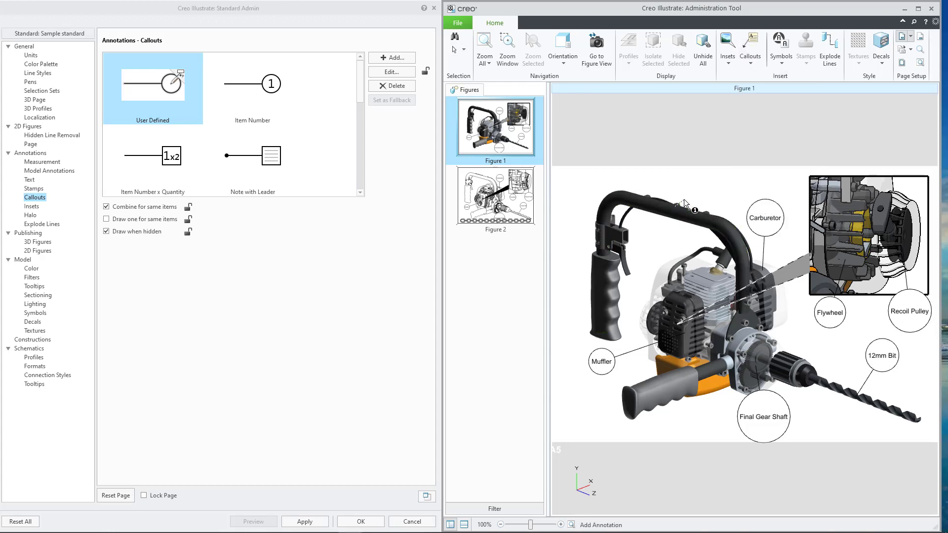
left_click(707, 182)
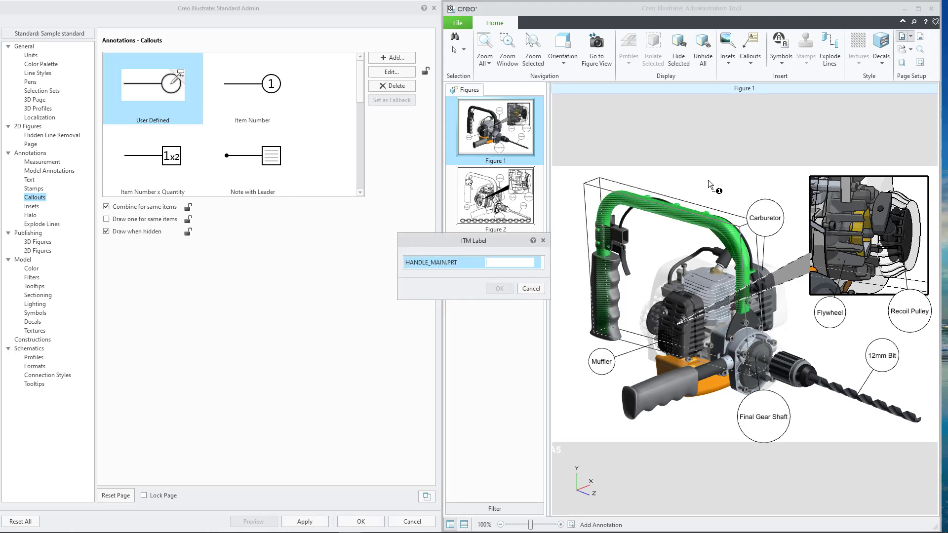
type("Sample")
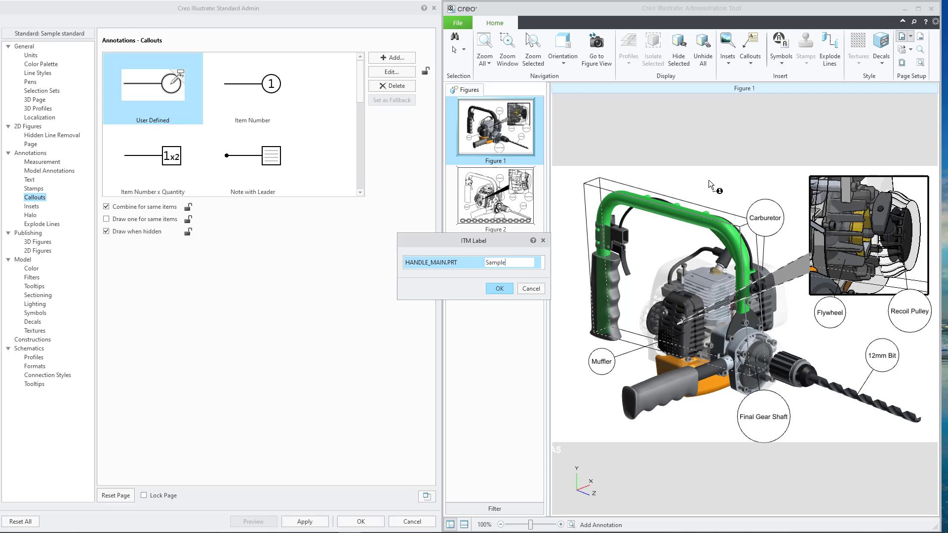
key("Return")
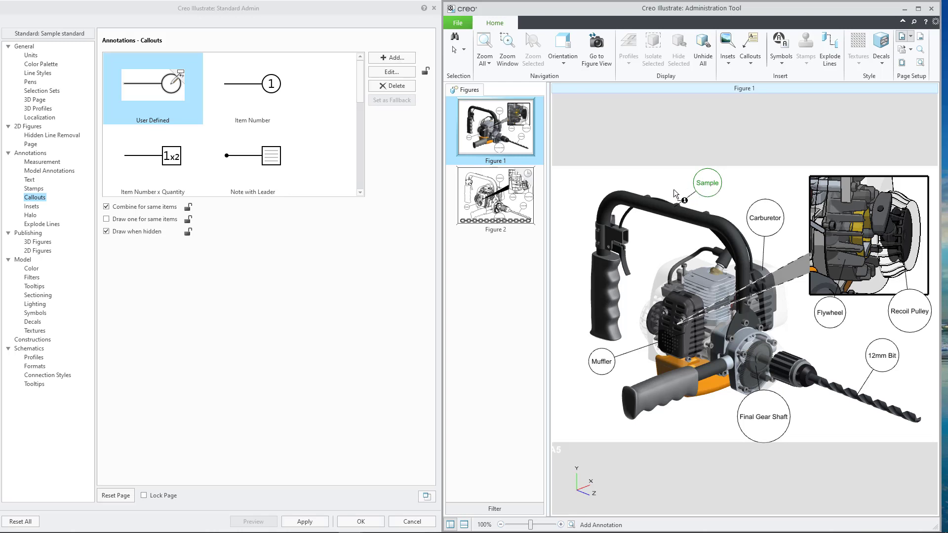
Accept the Standard Admin edits and select Sample standard in Manage Standards.
left_click(358, 527)
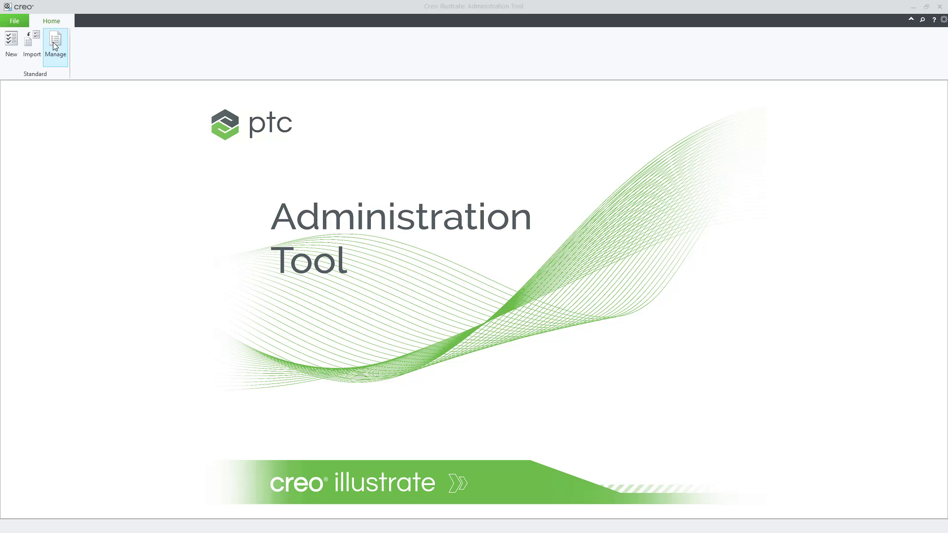
left_click(53, 43)
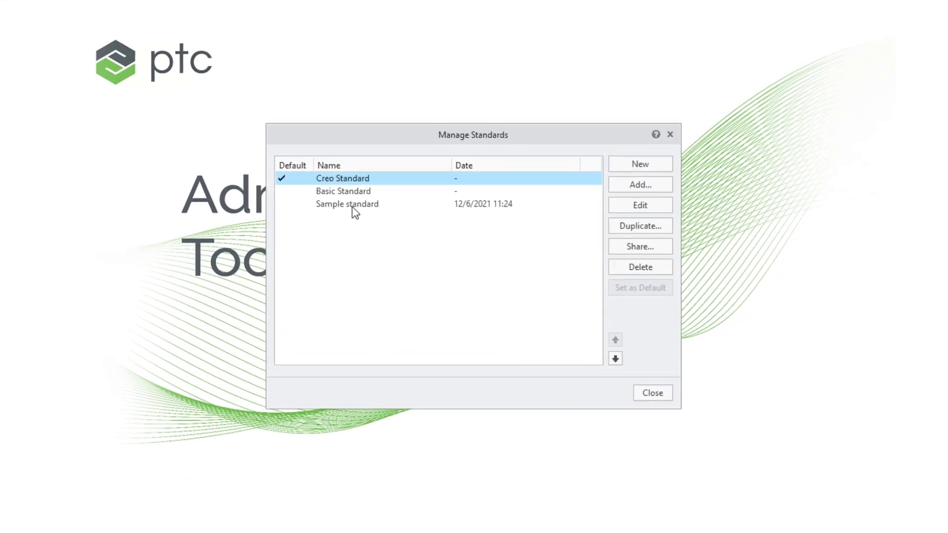
left_click(352, 206)
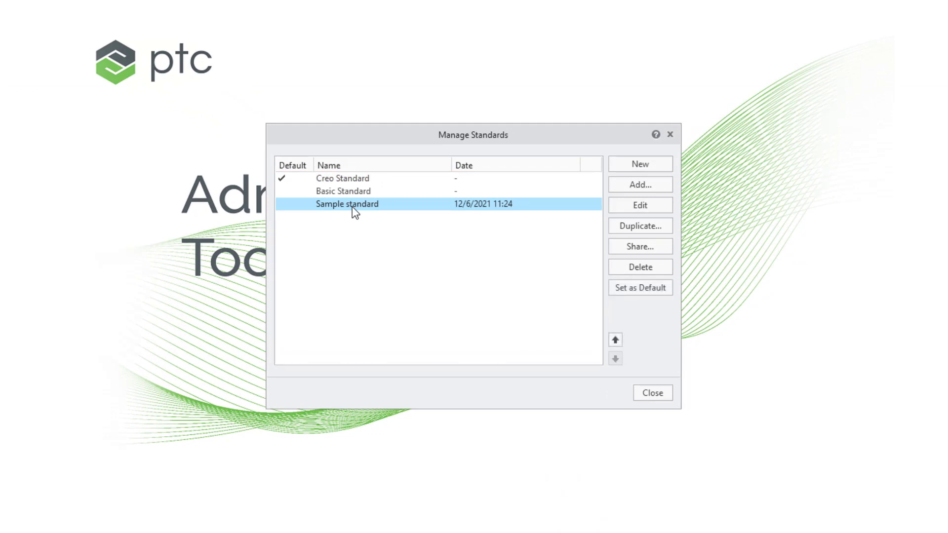